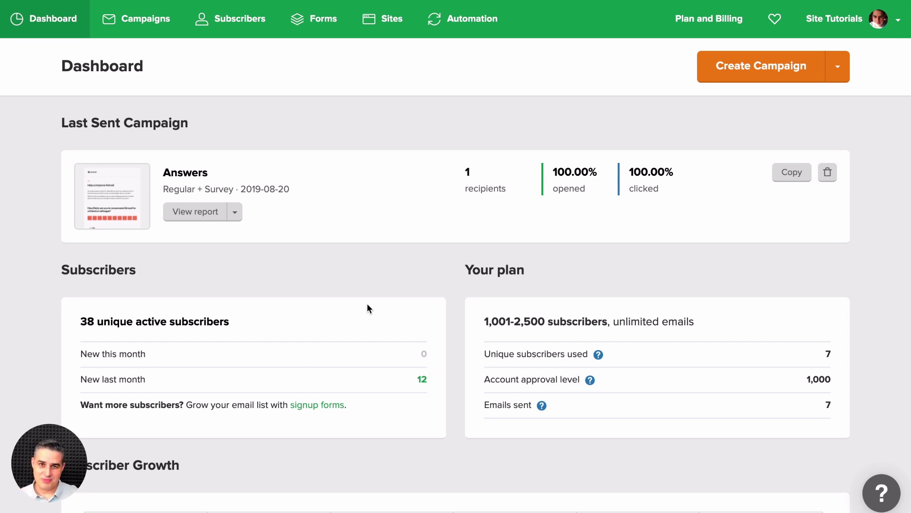
# Step: Go to the Sites page listing the existing landing pages
pyautogui.click(388, 23)
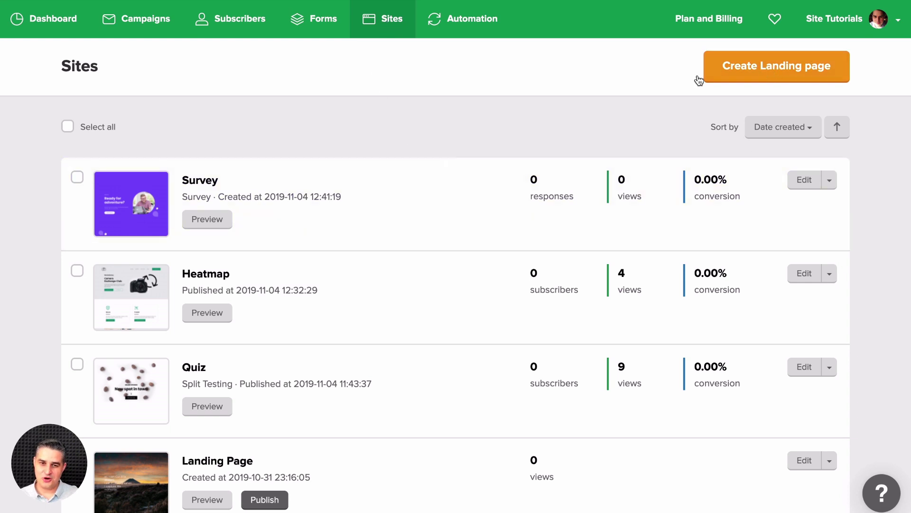
# Step: Scroll down the Sites list and open the New product landing page for editing
pyautogui.scroll(-9, 505, 209)
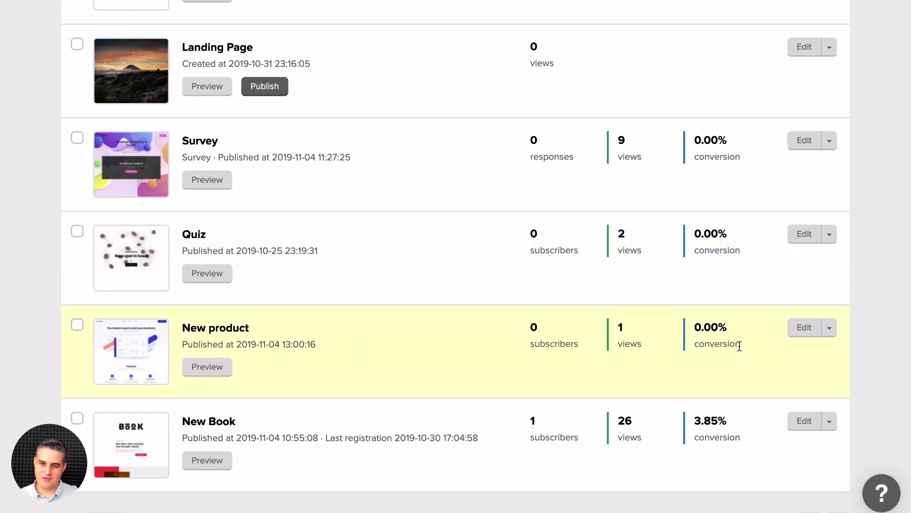
pyautogui.click(805, 327)
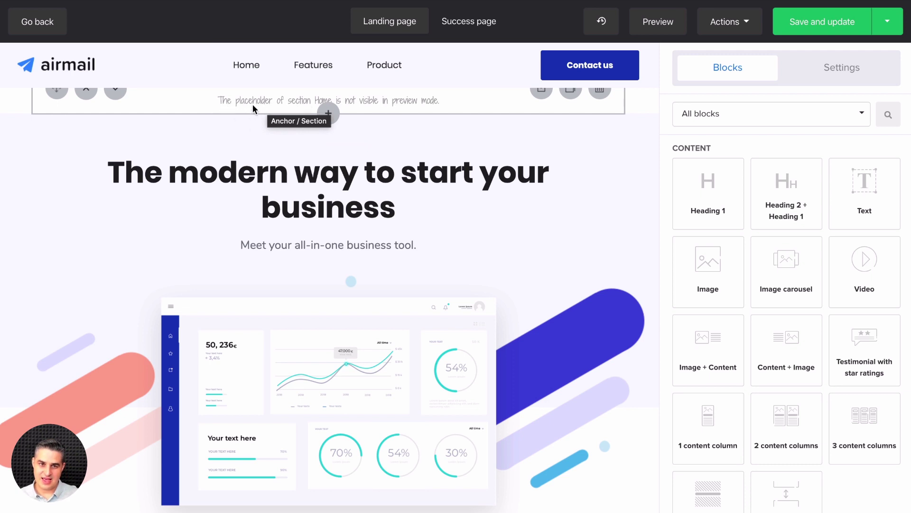
# Step: Inspect the Home, Features, Contact us and Product anchor sections' names in turn
pyautogui.click(283, 104)
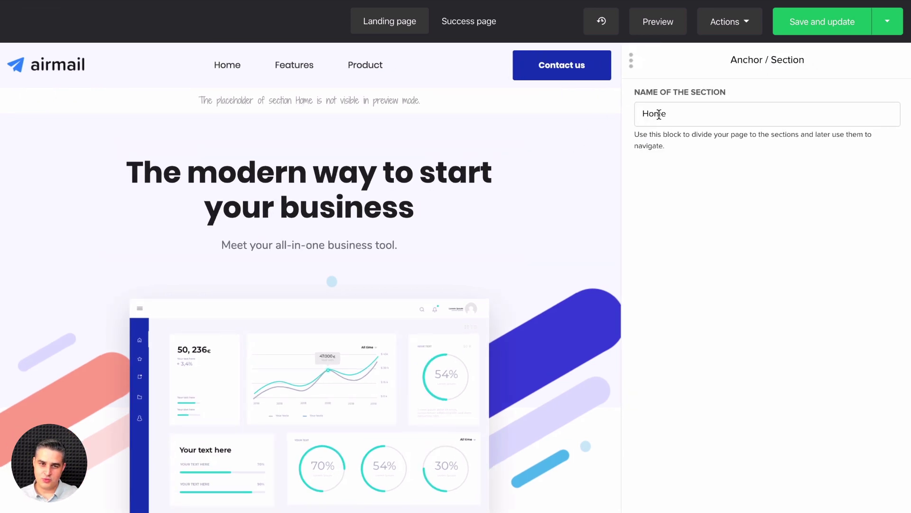
pyautogui.moveTo(357, 100)
pyautogui.moveTo(226, 95)
pyautogui.scroll(-8, 370, 106)
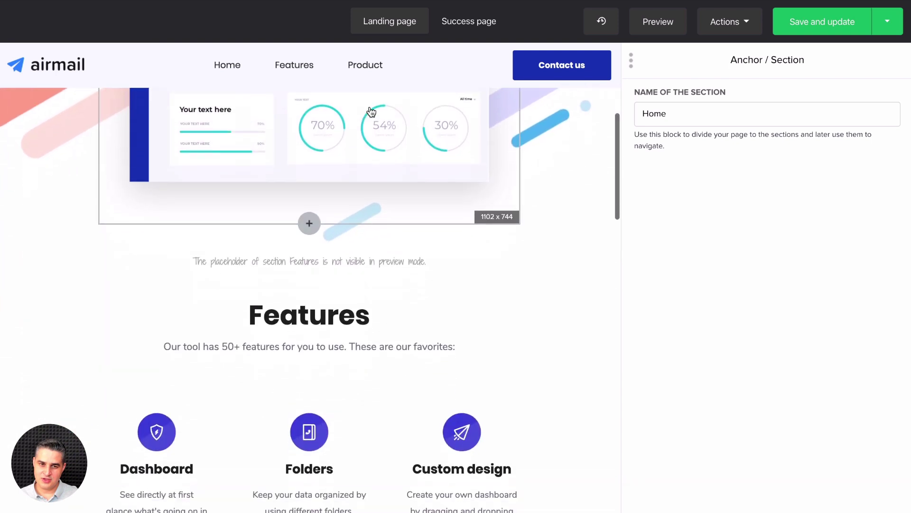
pyautogui.click(337, 189)
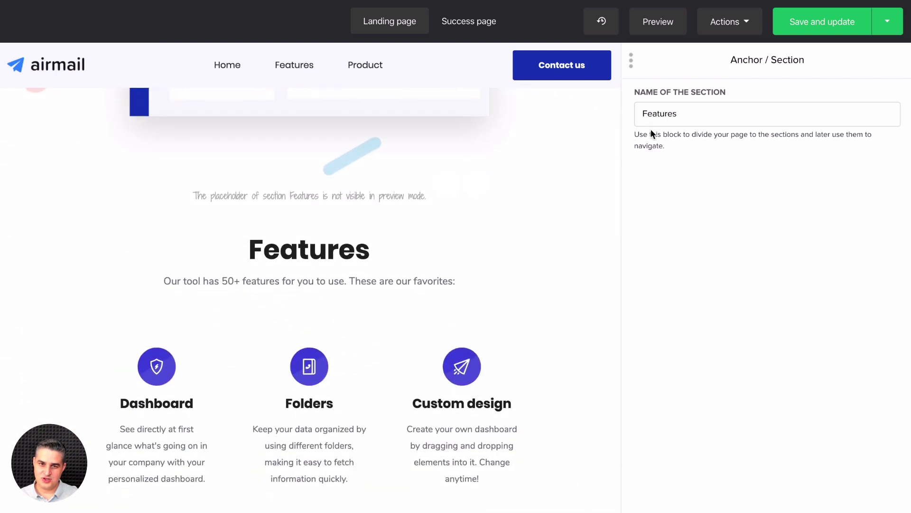
pyautogui.scroll(-1, 387, 196)
pyautogui.scroll(-8, 389, 197)
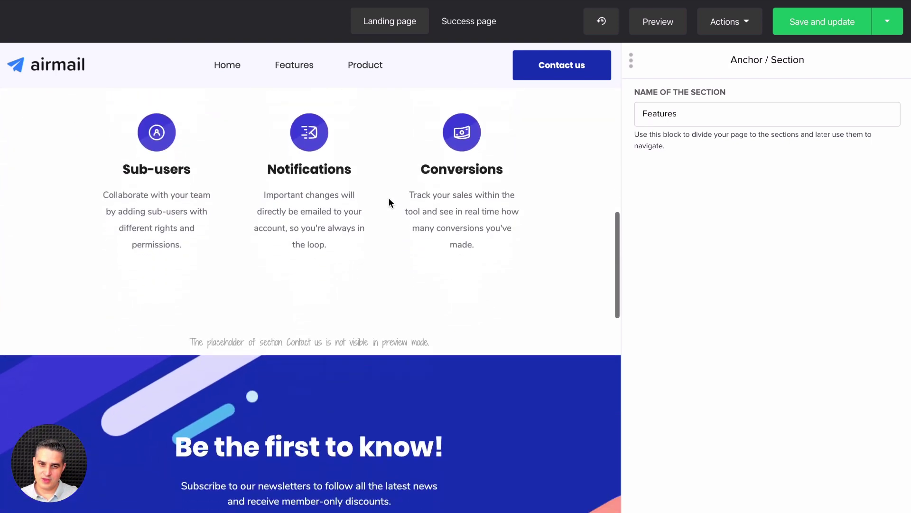
pyautogui.click(341, 263)
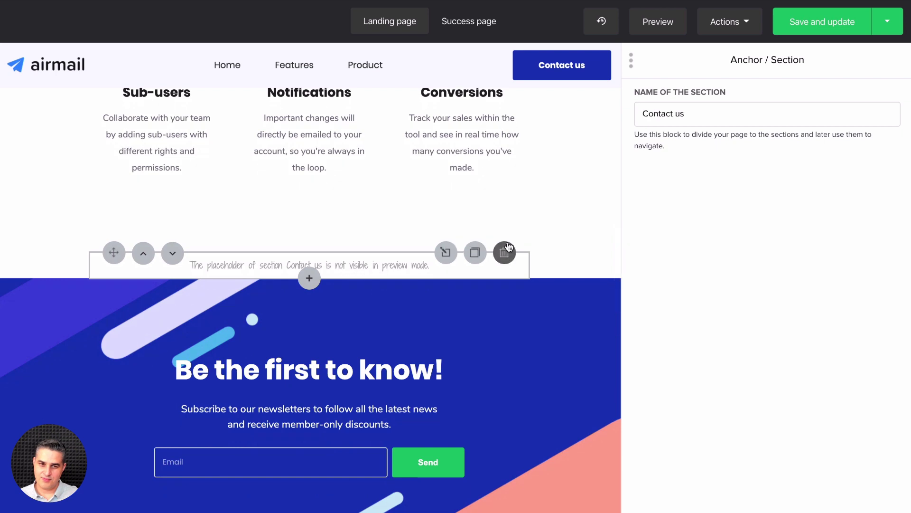
pyautogui.scroll(-7, 427, 263)
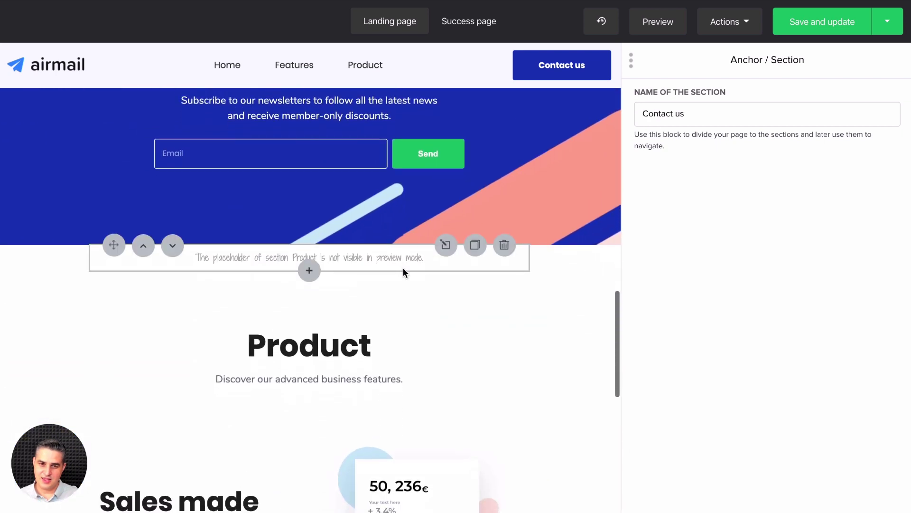
pyautogui.click(337, 238)
pyautogui.scroll(-12, 385, 244)
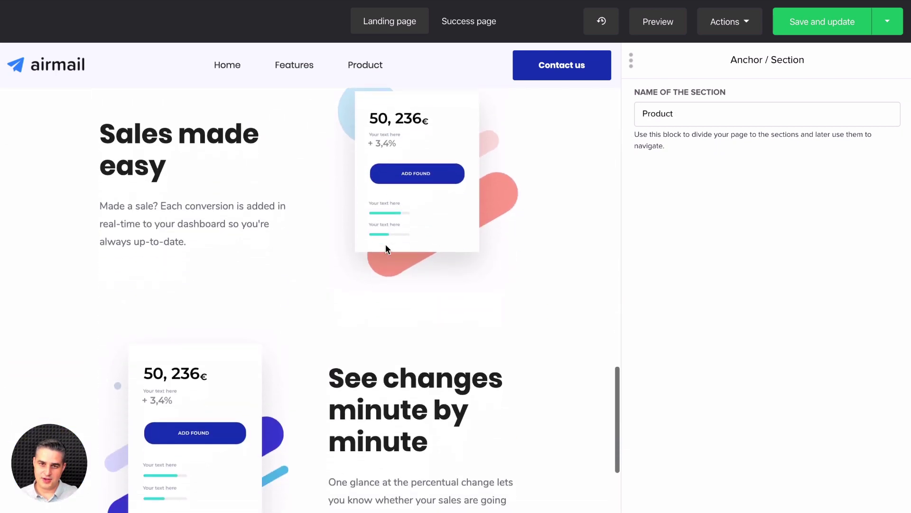
pyautogui.scroll(6, 387, 250)
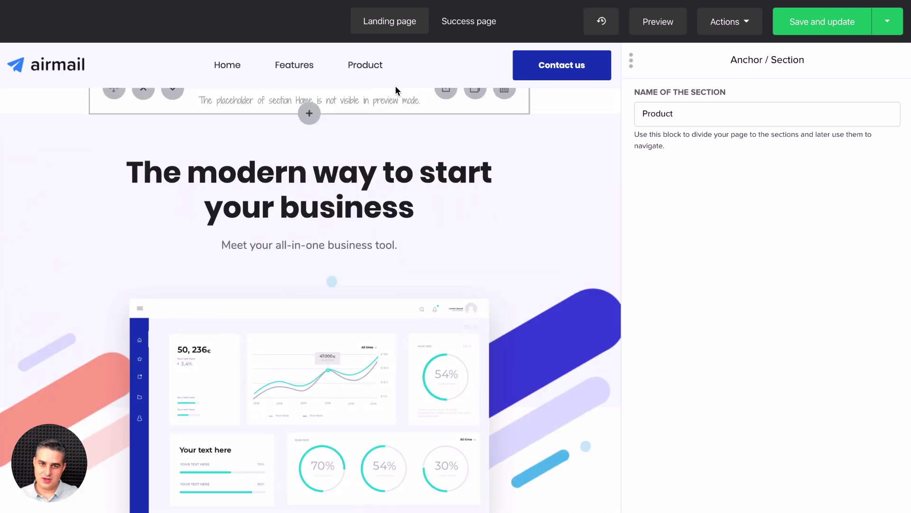
# Step: Confirm the header's Home link is an Anchor link targeting the Home section
pyautogui.click(404, 70)
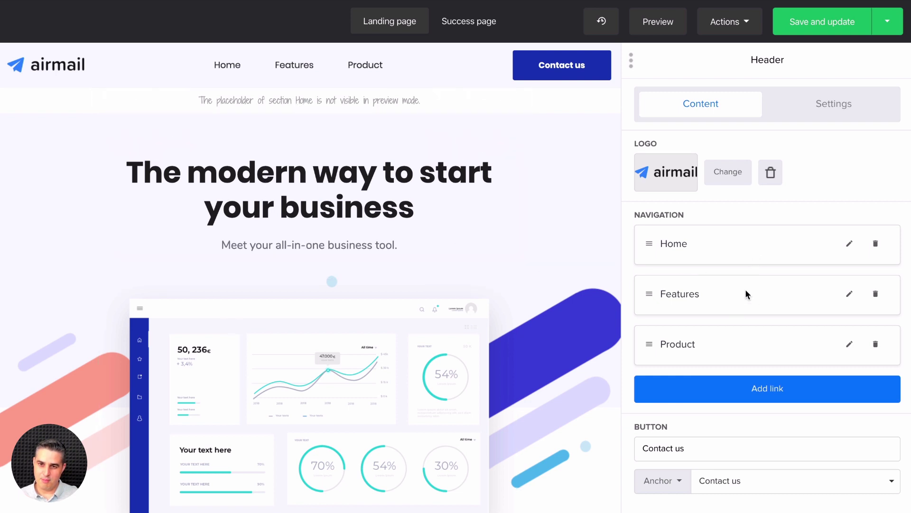
pyautogui.click(849, 243)
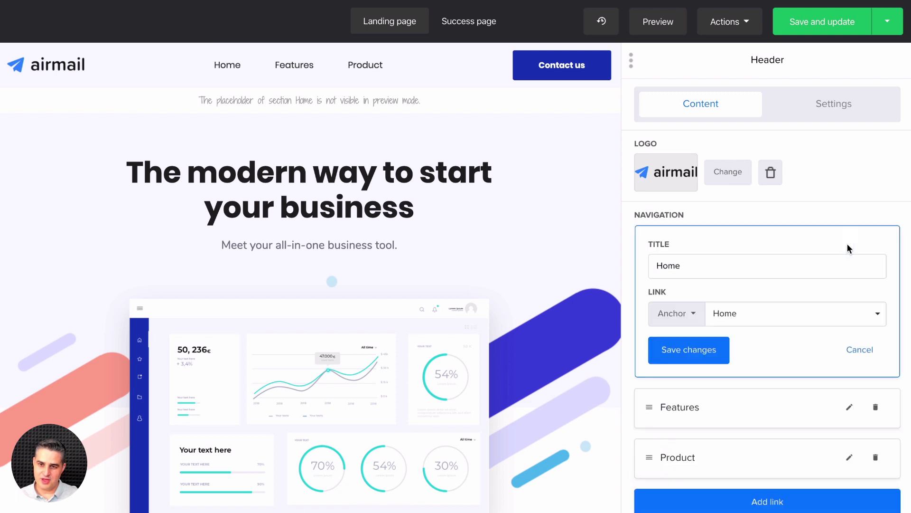
pyautogui.click(692, 314)
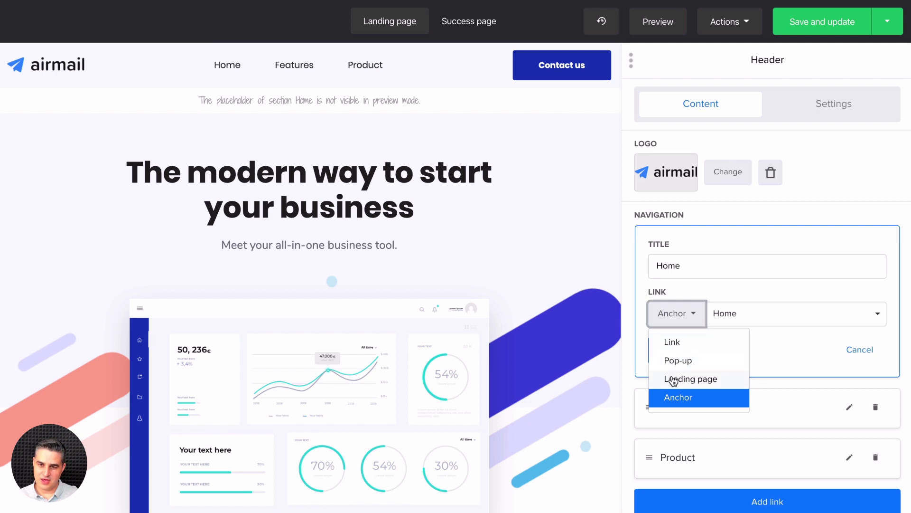
pyautogui.click(684, 402)
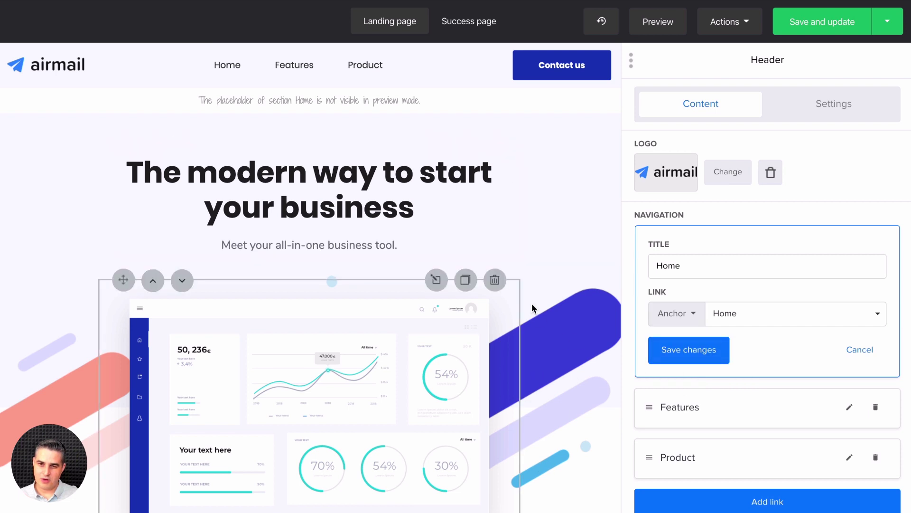
pyautogui.click(759, 315)
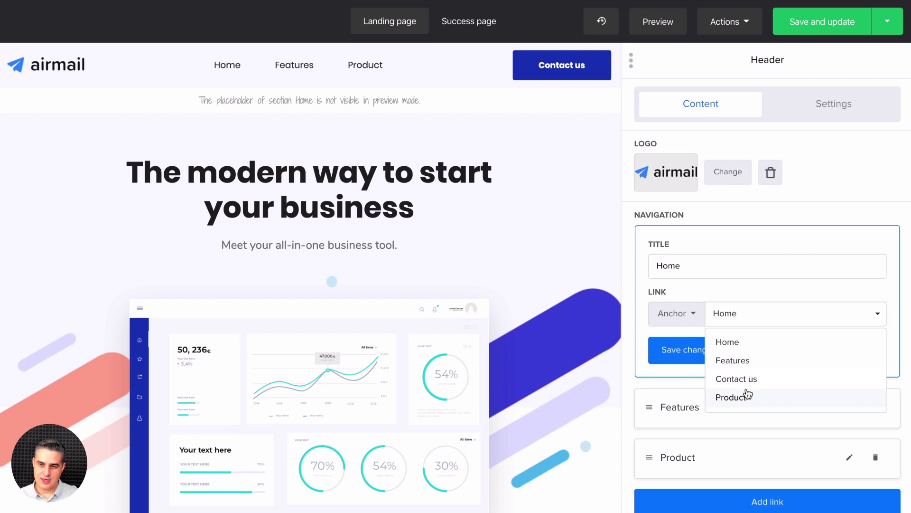
pyautogui.click(740, 316)
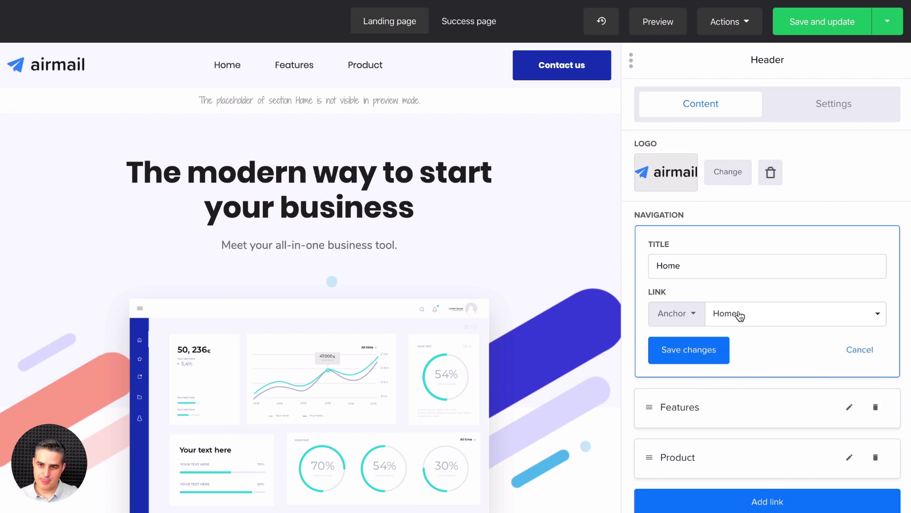
# Step: Check the Features and Product links' anchor targets, then close header settings unchanged
pyautogui.click(849, 408)
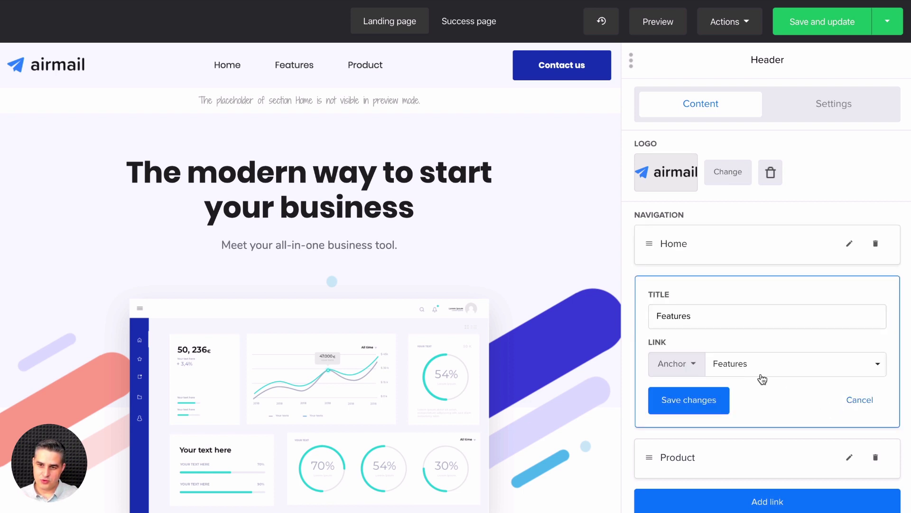
pyautogui.click(849, 457)
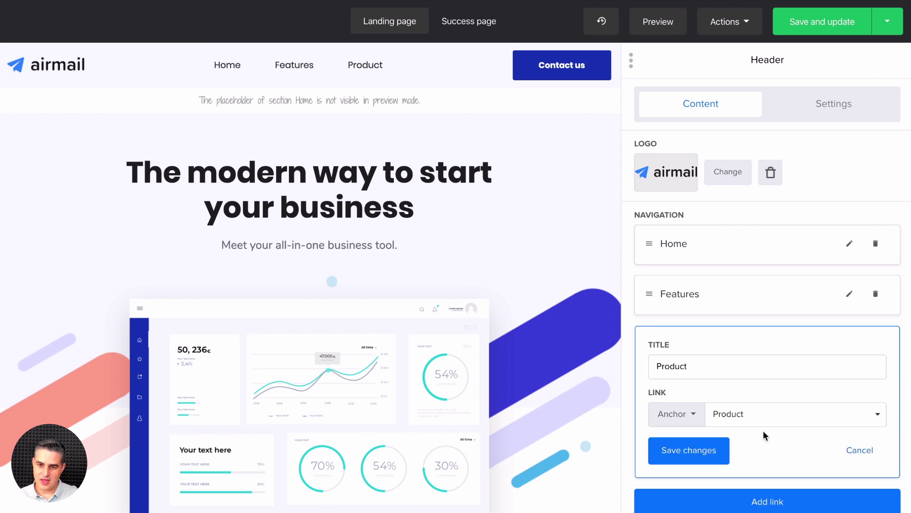
pyautogui.scroll(-2, 763, 430)
pyautogui.scroll(-1, 764, 375)
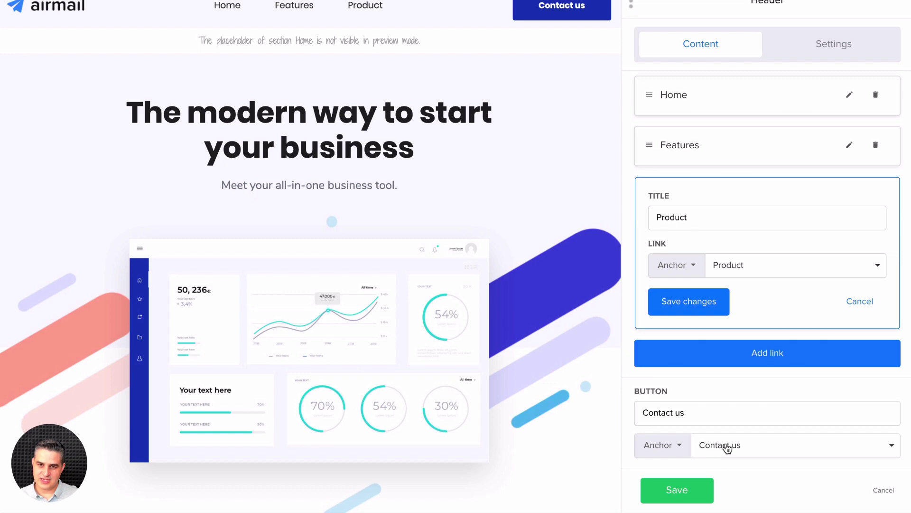
pyautogui.click(883, 489)
# Step: Add a new Anchor / Section block below the customer testimonial
pyautogui.scroll(-10, 560, 306)
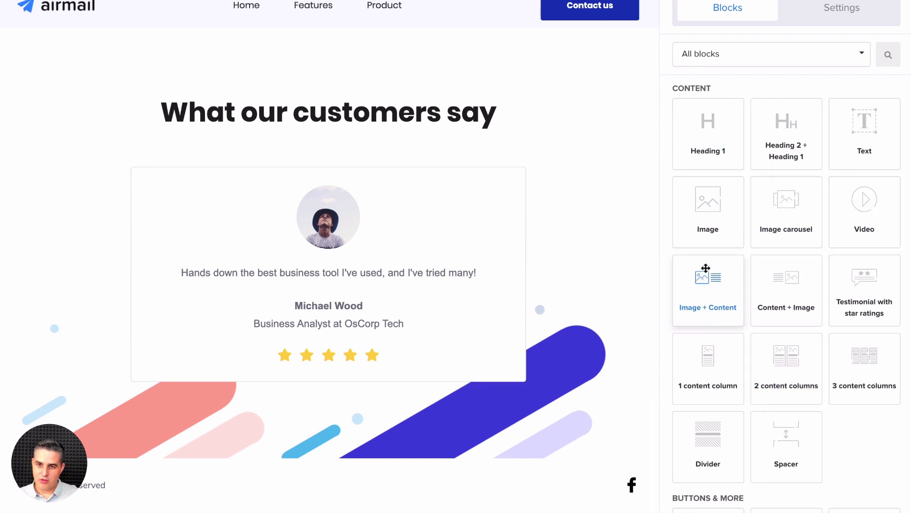
pyautogui.scroll(-10, 787, 299)
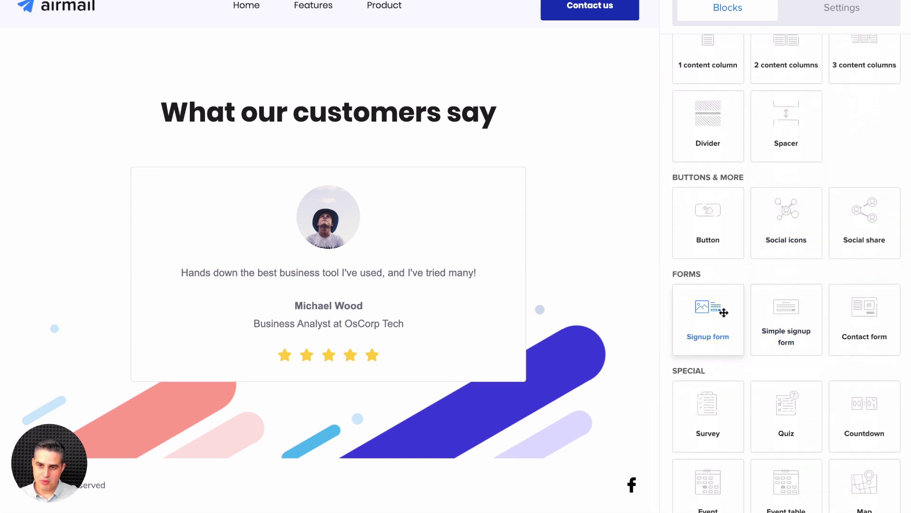
pyautogui.scroll(-1, 787, 304)
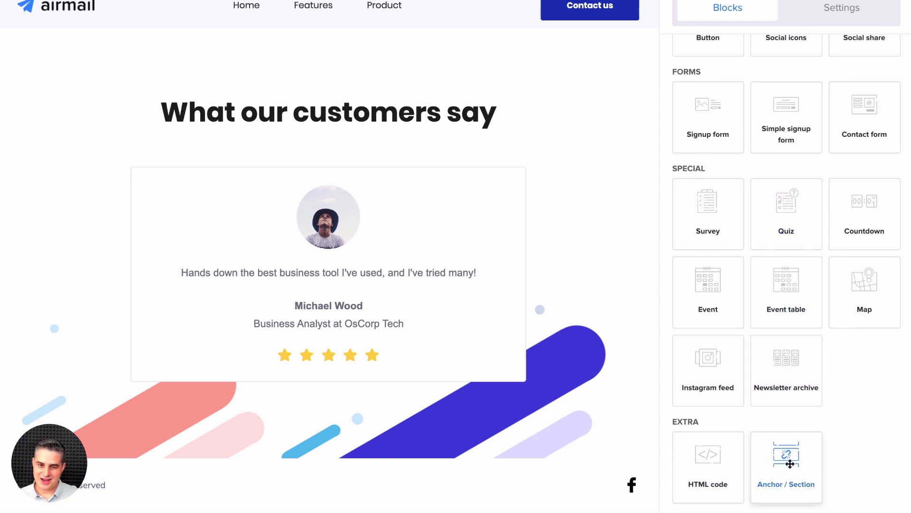
pyautogui.moveTo(790, 464); pyautogui.dragTo(427, 428)
# Step: Rename the new anchor section to 'Bottom' and save its settings
pyautogui.moveTo(320, 451)
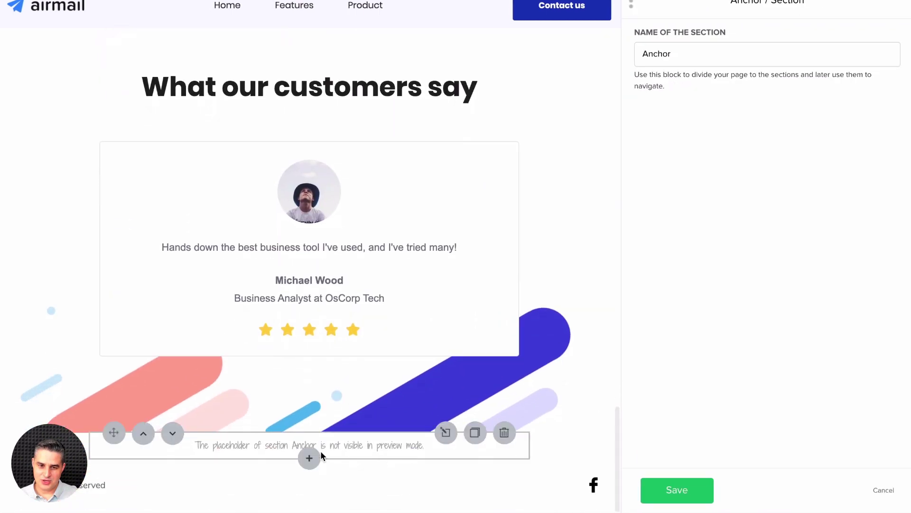
pyautogui.click(705, 54)
pyautogui.hotkey('ctrl', 'a')
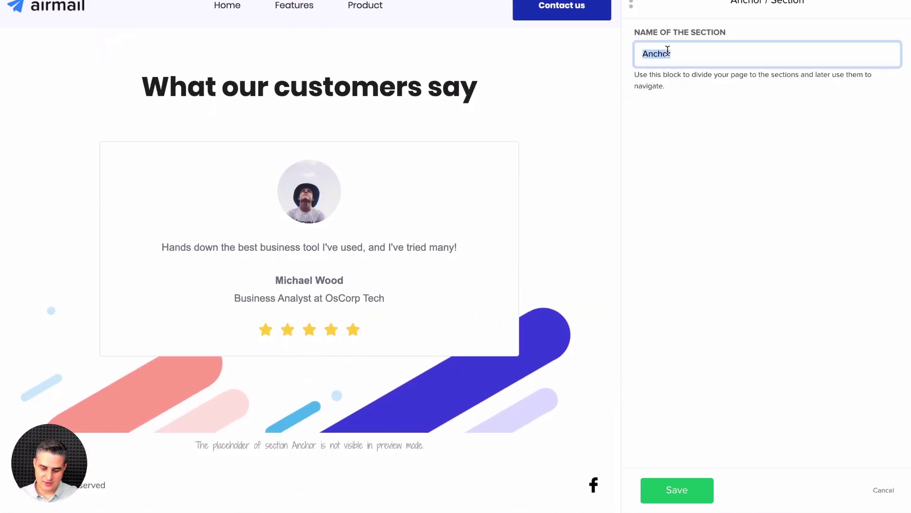
pyautogui.write('E')
pyautogui.press('BackSpace')
pyautogui.write('Bo')
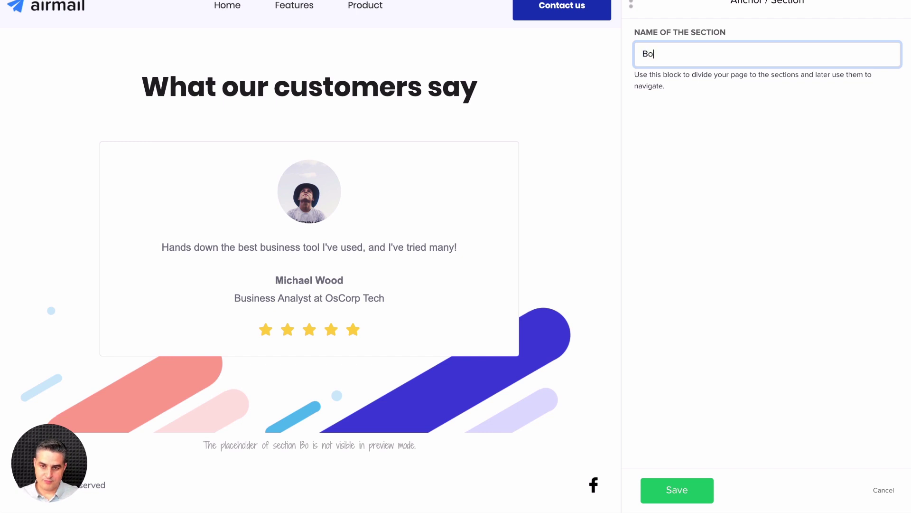
pyautogui.write('ttom')
pyautogui.hotkey('ctrl', 'a')
pyautogui.click(767, 165)
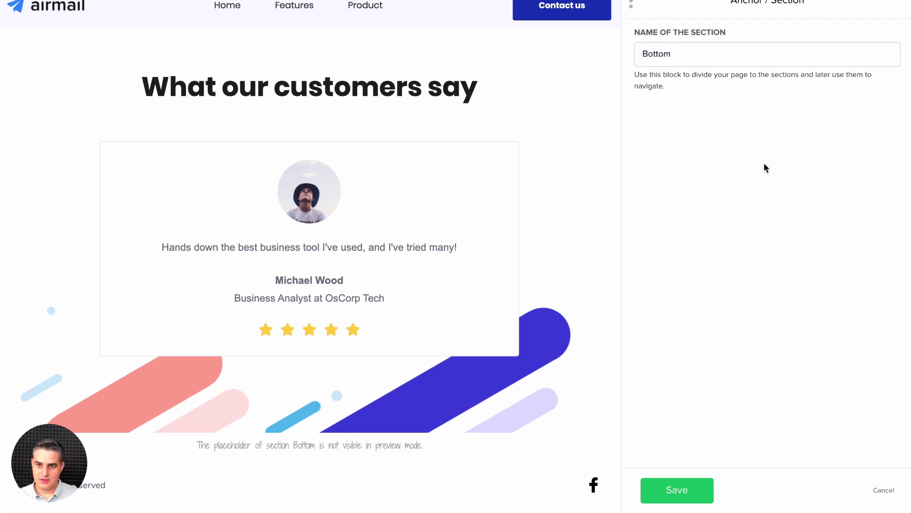
pyautogui.click(687, 489)
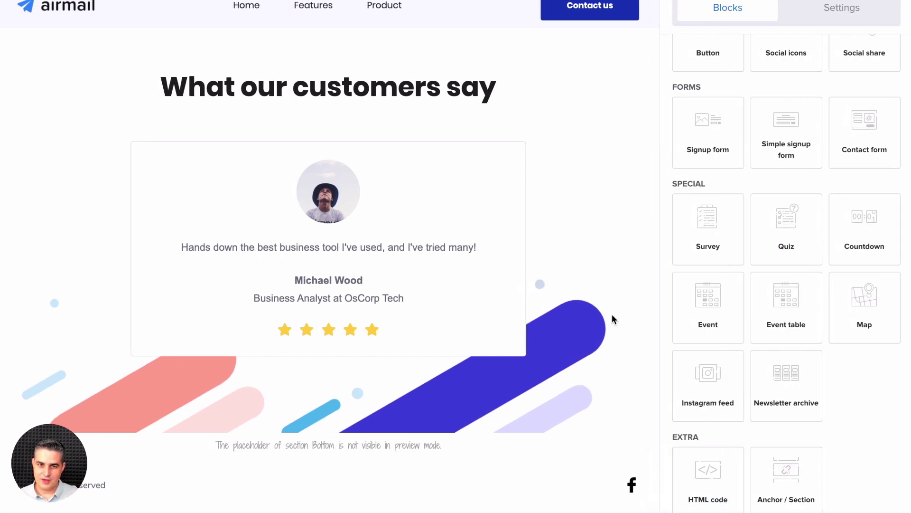
# Step: Add a new header menu link titled 'Bottom'
pyautogui.click(353, 24)
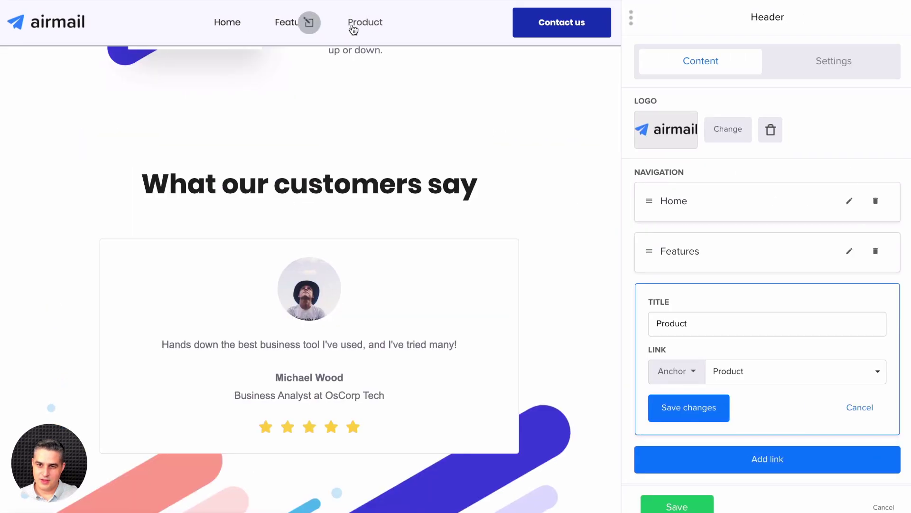
pyautogui.click(768, 450)
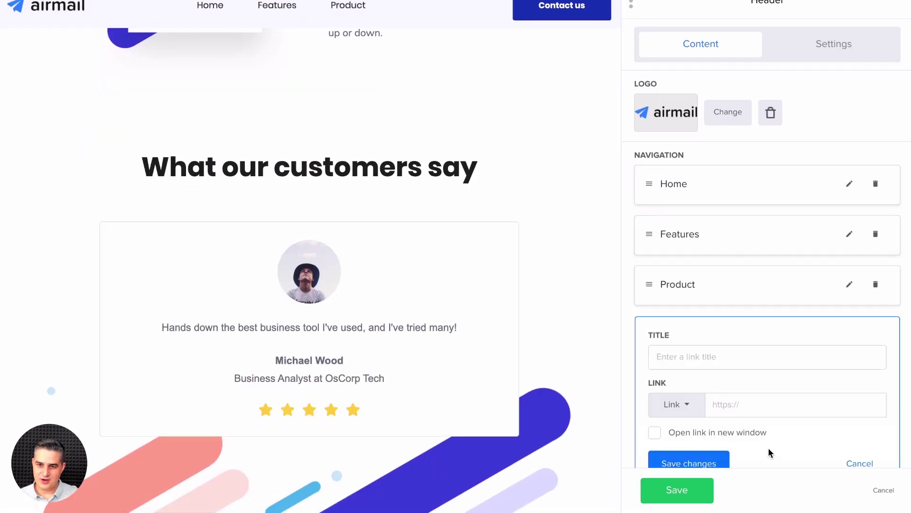
pyautogui.click(722, 360)
pyautogui.write('Bottom')
# Step: Make the Bottom link an Anchor link to the Bottom section and save the header
pyautogui.scroll(-2, 726, 360)
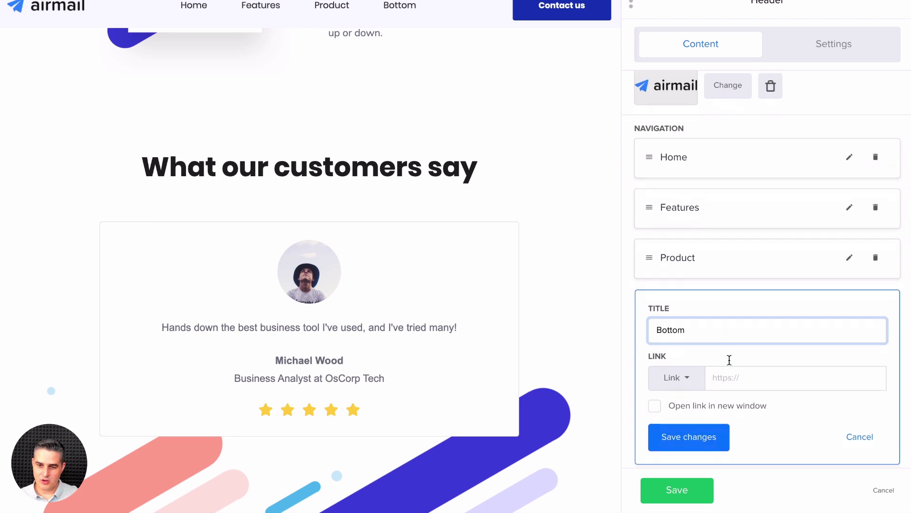
pyautogui.click(683, 296)
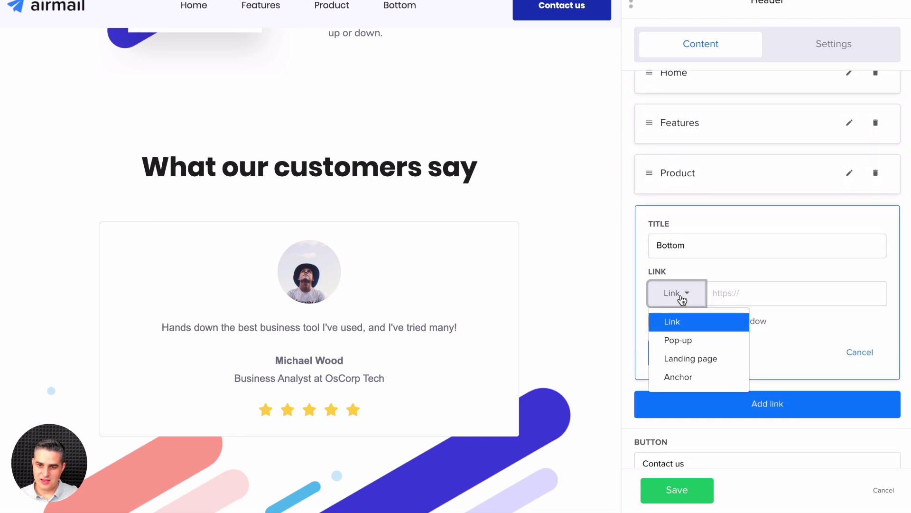
pyautogui.click(691, 375)
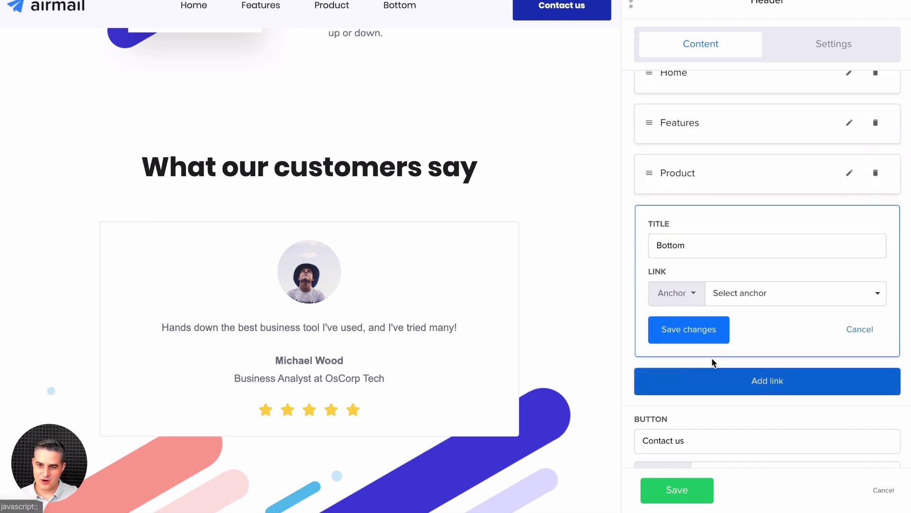
pyautogui.click(753, 302)
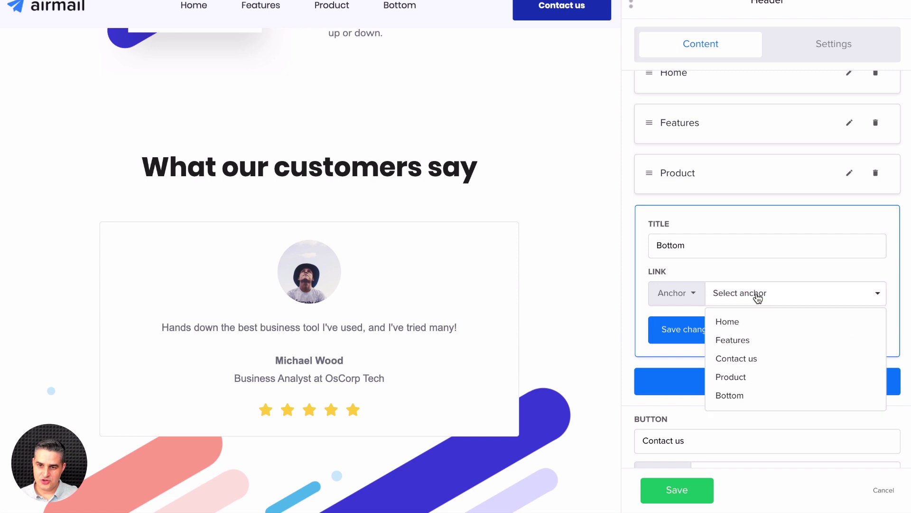
pyautogui.click(744, 397)
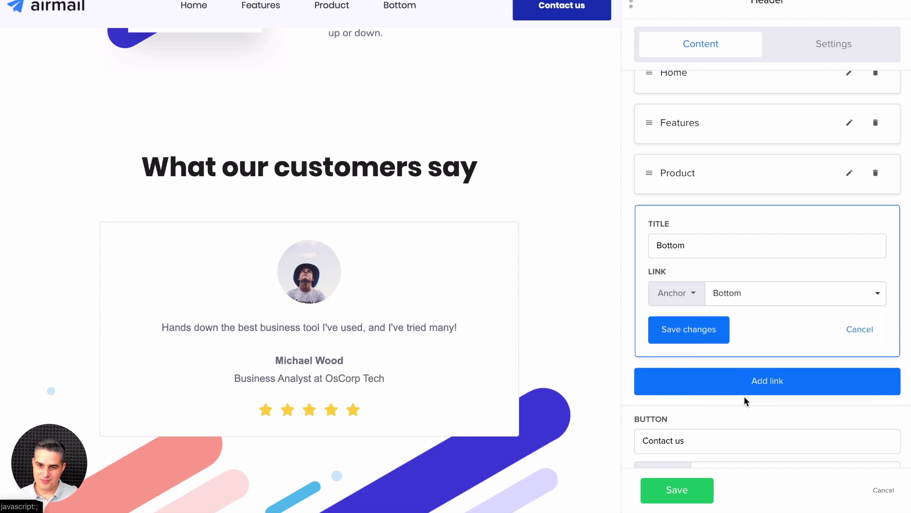
pyautogui.click(688, 332)
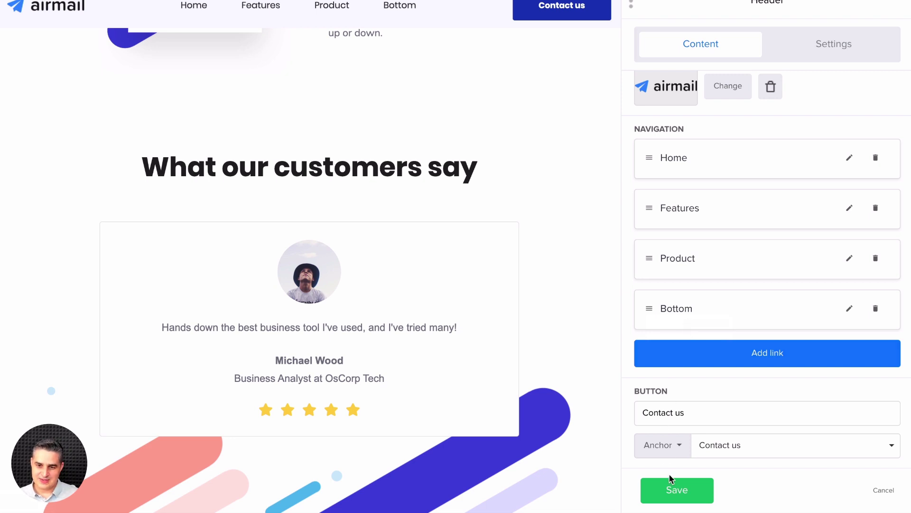
pyautogui.click(674, 490)
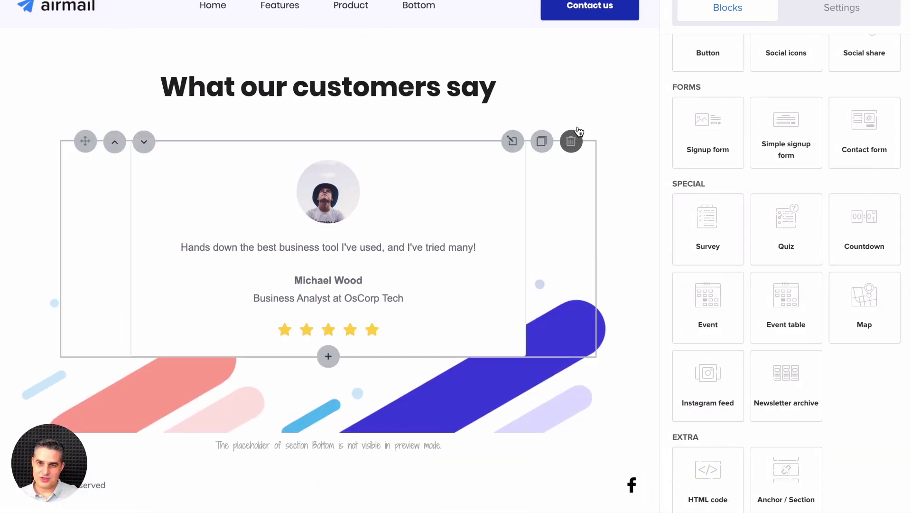
# Step: Open the landing page preview and scroll through it
pyautogui.click(656, 5)
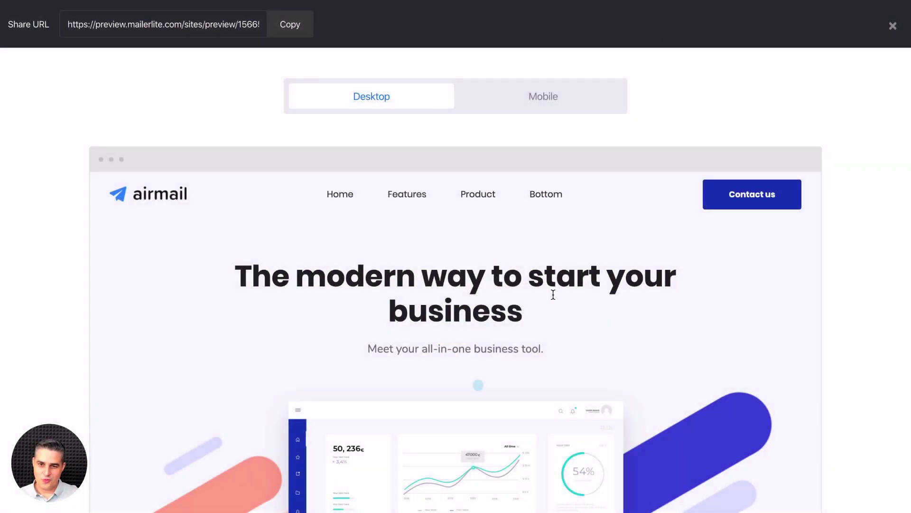
pyautogui.scroll(-5, 553, 294)
pyautogui.scroll(5, 551, 293)
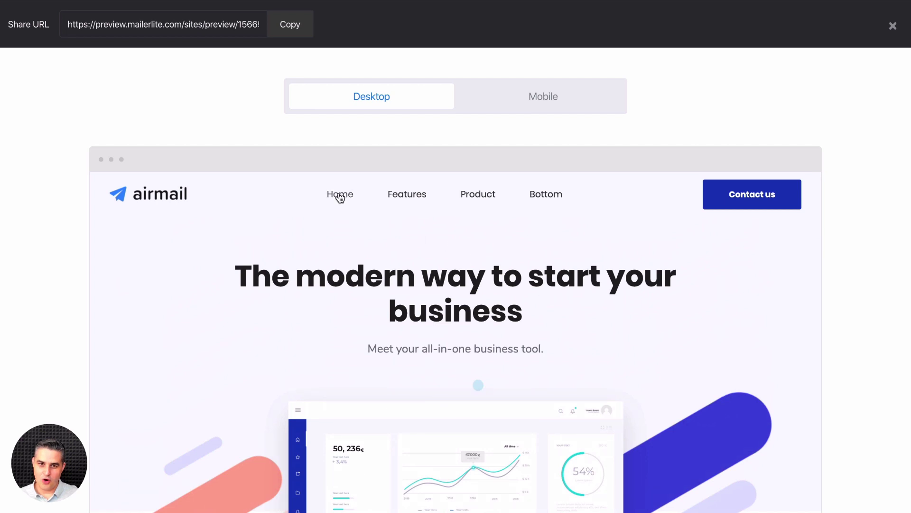
pyautogui.scroll(-1, 340, 197)
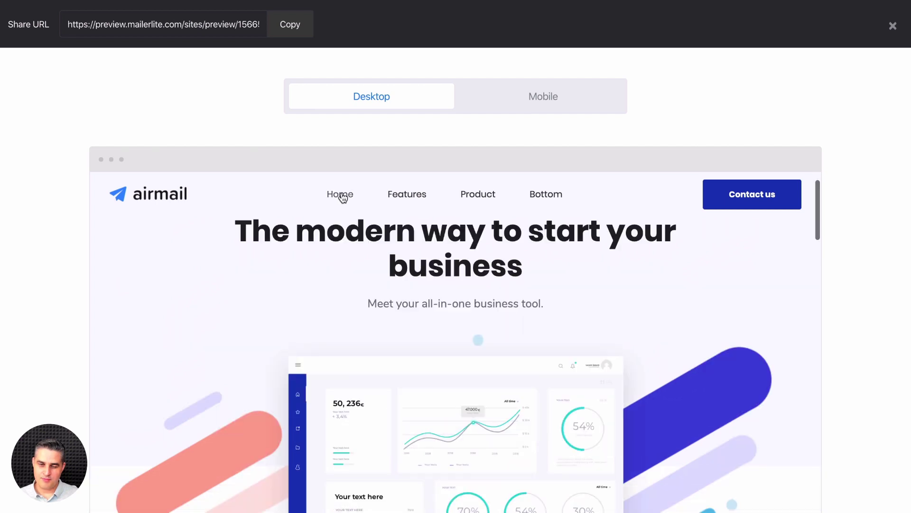
# Step: Test the Features, Product, Bottom and Contact us jumps, then close the preview
pyautogui.click(405, 196)
pyautogui.scroll(2, 394, 346)
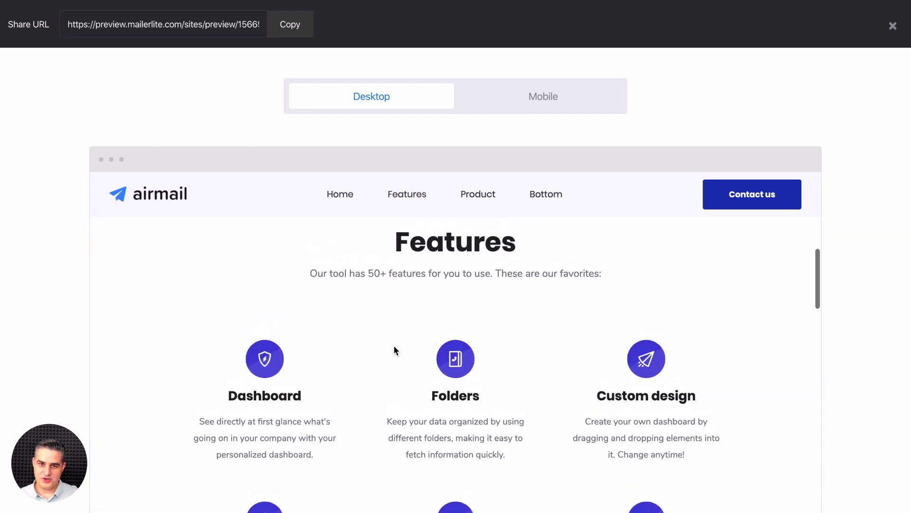
pyautogui.click(476, 196)
pyautogui.click(545, 199)
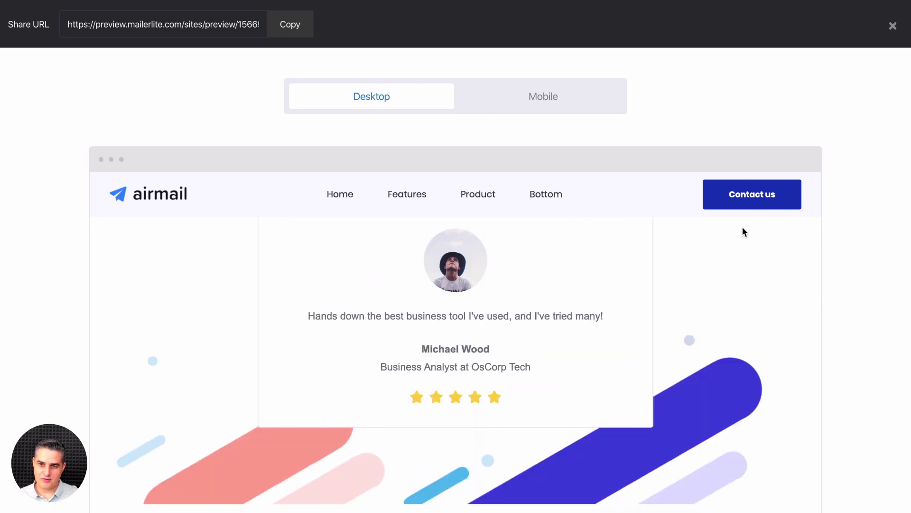
pyautogui.click(754, 201)
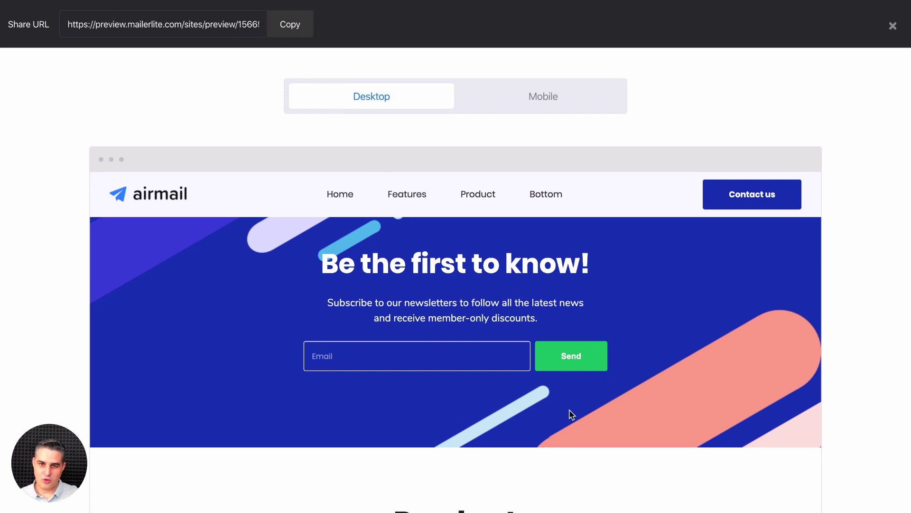
pyautogui.scroll(10, 292, 221)
pyautogui.scroll(3, 292, 218)
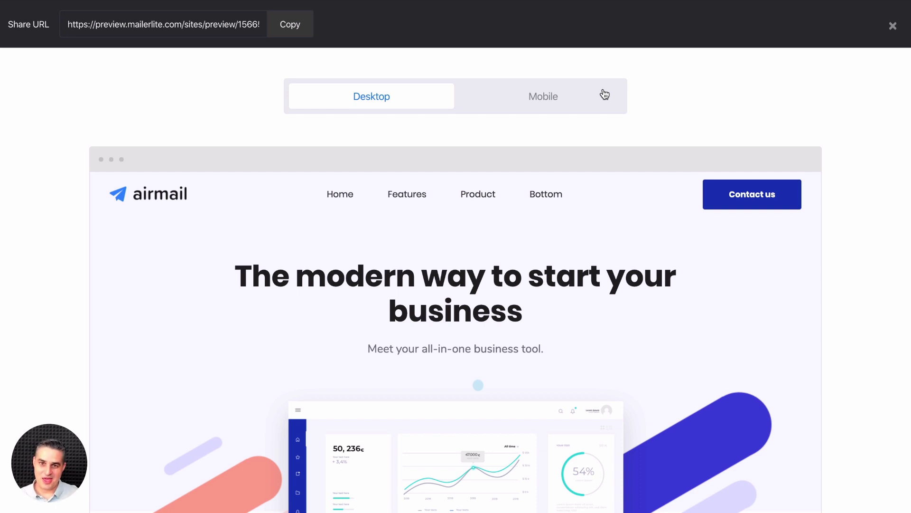
pyautogui.click(892, 26)
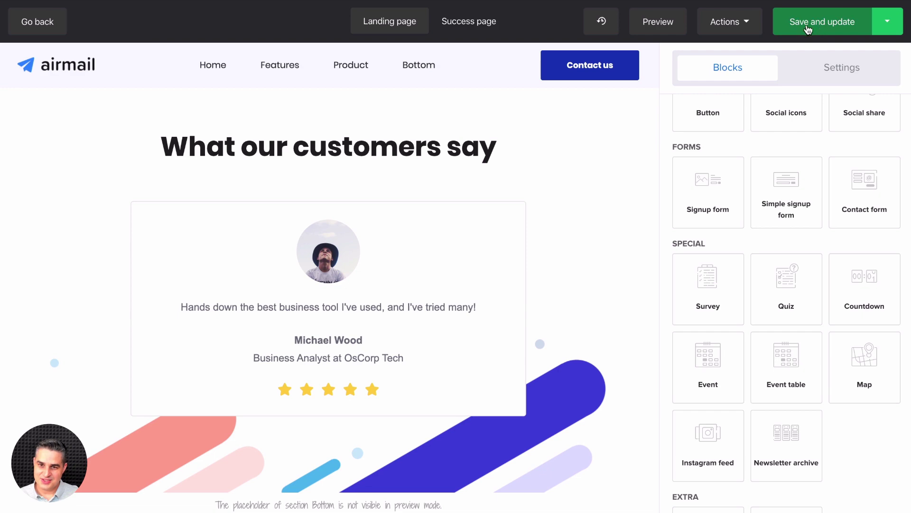
# Step: Scroll through the New product page in the editor to review it
pyautogui.scroll(5, 617, 209)
pyautogui.scroll(5, 615, 209)
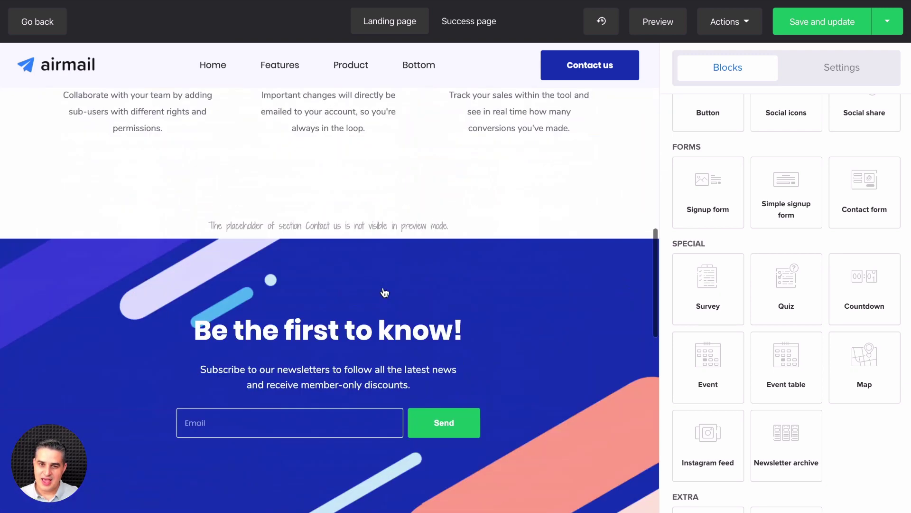
pyautogui.scroll(-6, 384, 292)
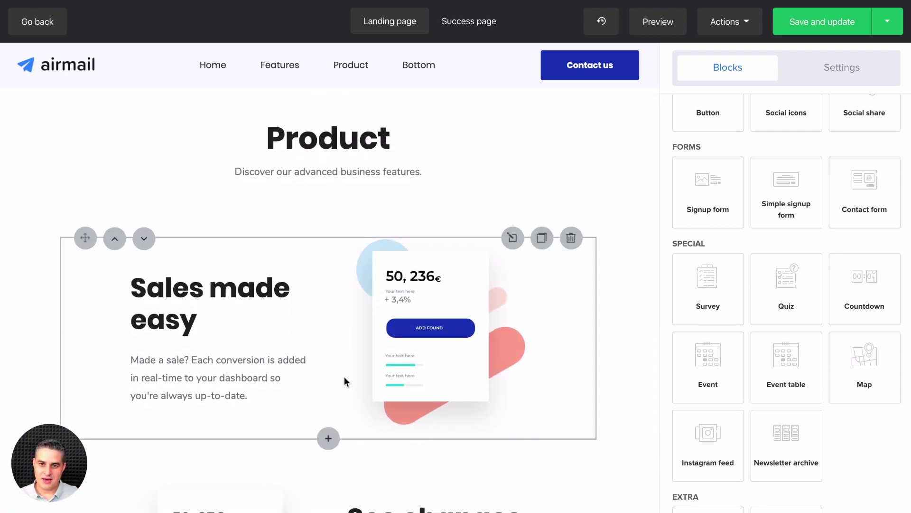
pyautogui.scroll(10, 348, 379)
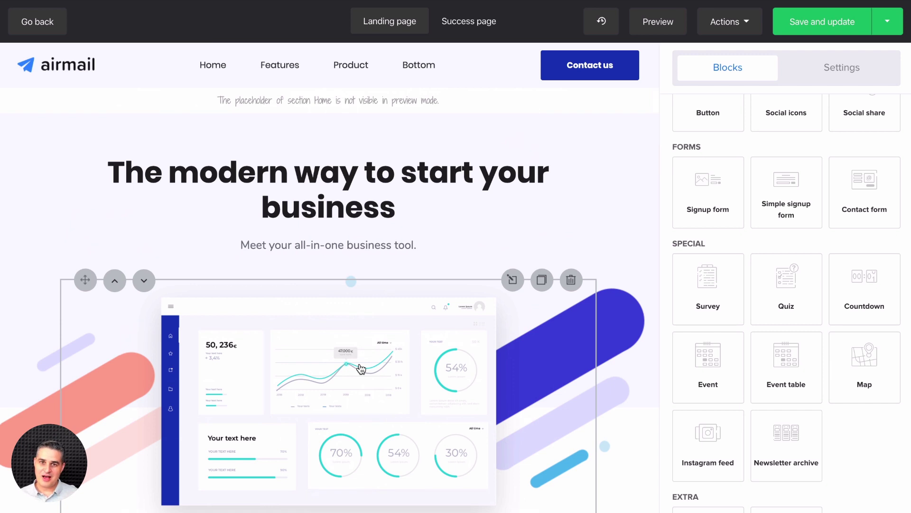